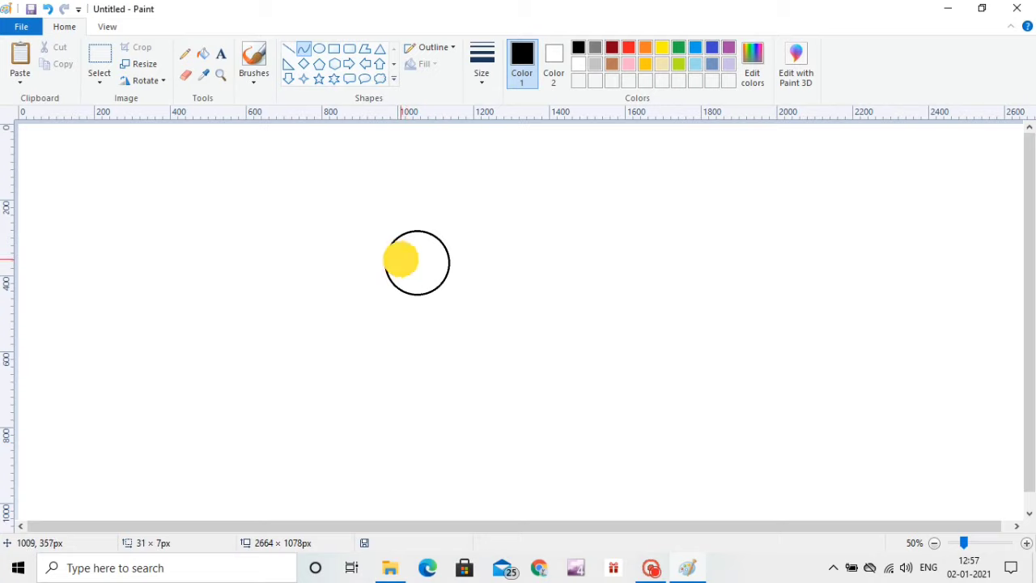
# - Draw two small curved lines as the boy's closed eyes inside the circular head
pyautogui.click(434, 258)
pyautogui.moveTo(426, 261)
pyautogui.mouseDown()
pyautogui.moveTo(437, 261)
pyautogui.moveTo(394, 256)
pyautogui.mouseUp()
pyautogui.doubleClick(430, 259)
pyautogui.click(482, 239)
# - Draw a fringe of curved hair strands fanning down from the crown of the boy's head toward the eyes
pyautogui.doubleClick(396, 246)
pyautogui.click(460, 239)
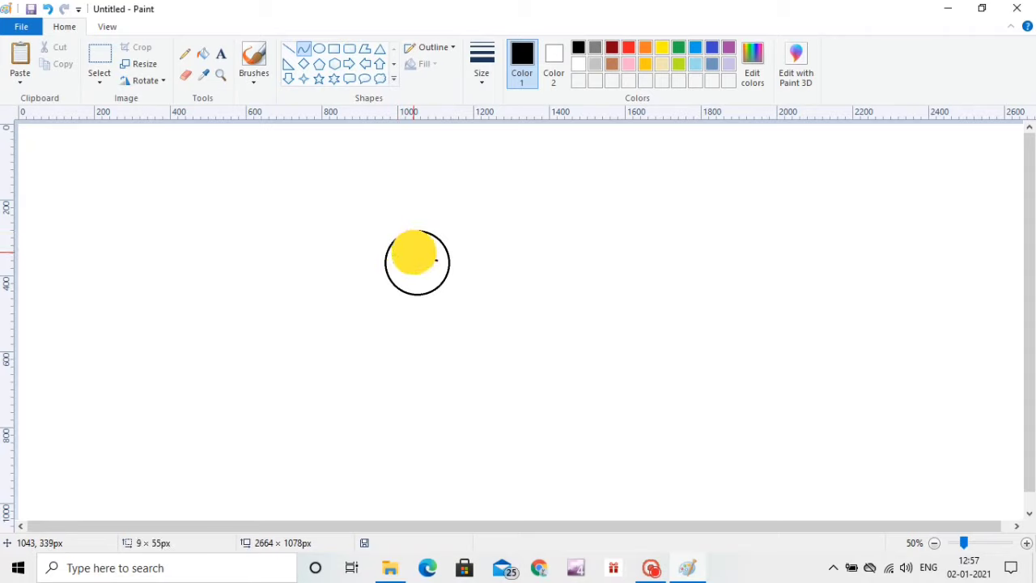
pyautogui.moveTo(413, 252); pyautogui.dragTo(404, 250)
pyautogui.doubleClick(413, 241)
pyautogui.click(460, 238)
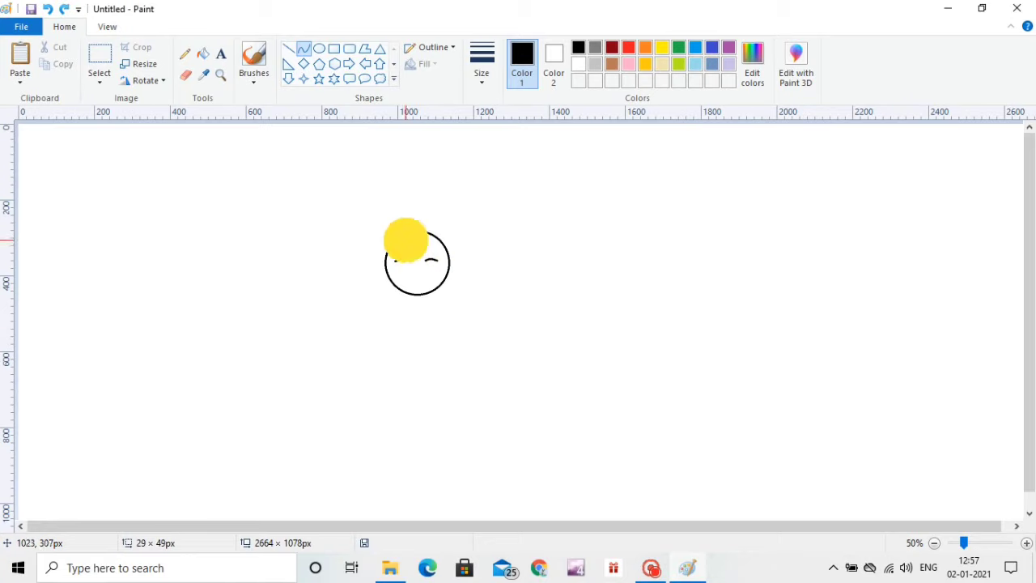
pyautogui.click(467, 239)
pyautogui.moveTo(415, 231)
pyautogui.mouseDown()
pyautogui.moveTo(422, 251)
pyautogui.moveTo(439, 250)
pyautogui.moveTo(434, 236)
pyautogui.mouseUp()
pyautogui.click(443, 234)
pyautogui.click(429, 242)
pyautogui.click(456, 226)
pyautogui.click(474, 222)
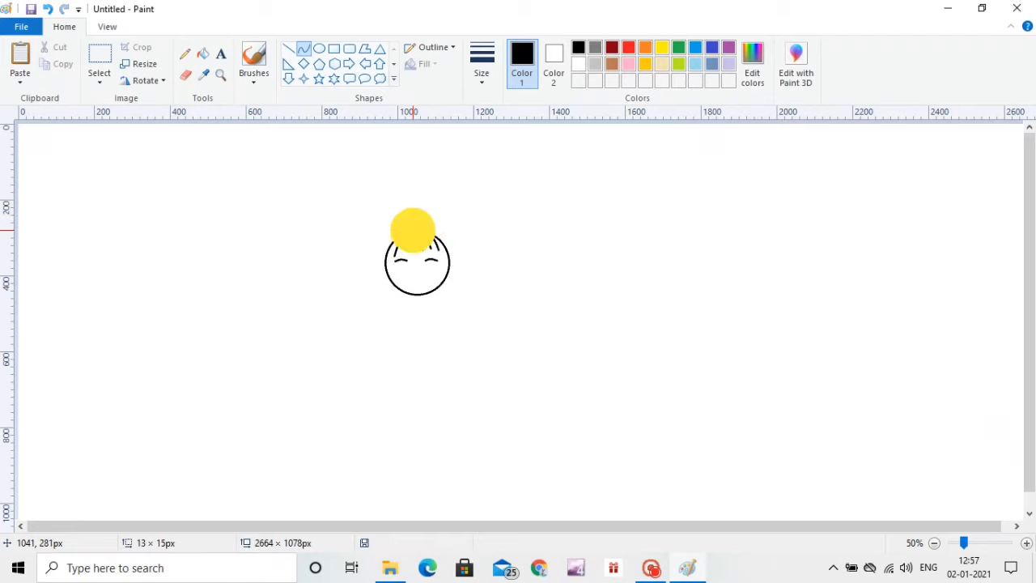
# - Add a tuft of short spiky hair strokes along the crown of the boy's head
pyautogui.click(413, 230)
pyautogui.click(429, 216)
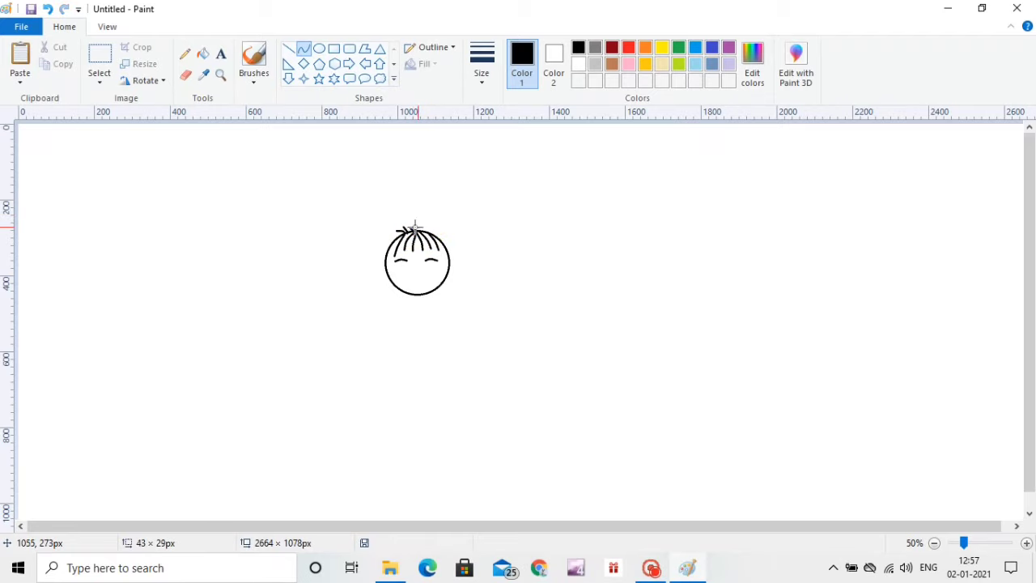
pyautogui.moveTo(413, 225); pyautogui.dragTo(427, 229)
pyautogui.click(422, 228)
pyautogui.click(427, 224)
pyautogui.click(425, 229)
pyautogui.click(451, 222)
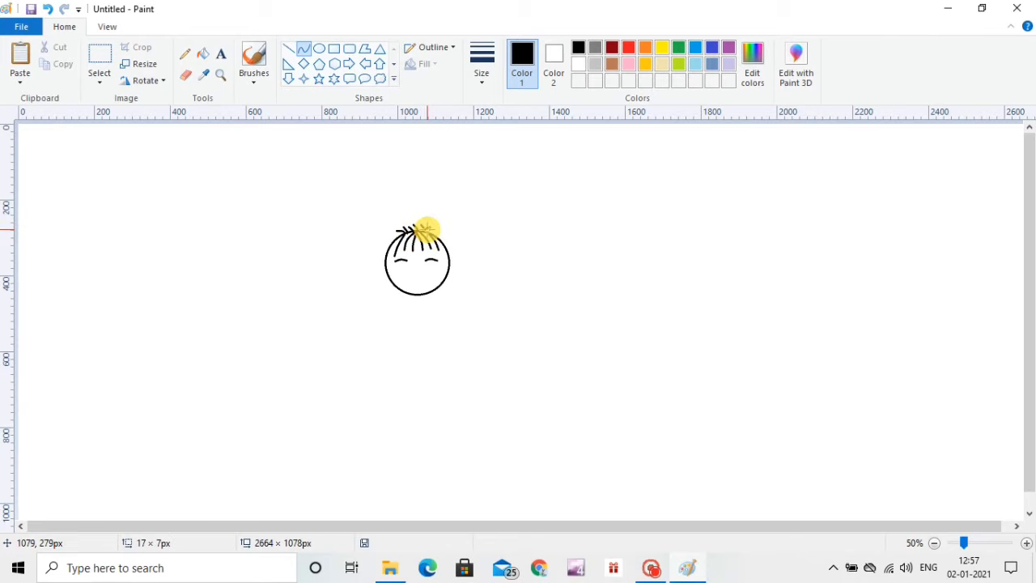
pyautogui.click(469, 217)
# - Draw the boy's small ear on the outer side of his head and two short neck lines under the chin
pyautogui.moveTo(385, 269); pyautogui.dragTo(383, 275)
pyautogui.click(330, 256)
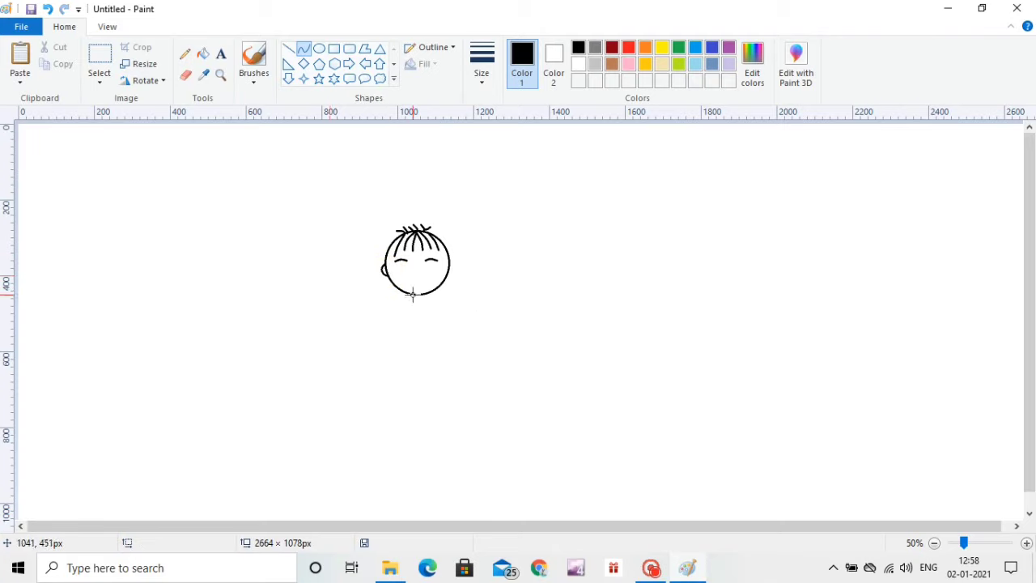
pyautogui.moveTo(413, 293); pyautogui.dragTo(414, 307)
pyautogui.click(462, 302)
pyautogui.click(454, 300)
pyautogui.moveTo(410, 304); pyautogui.dragTo(396, 390)
pyautogui.moveTo(406, 344); pyautogui.dragTo(429, 369)
pyautogui.click(463, 343)
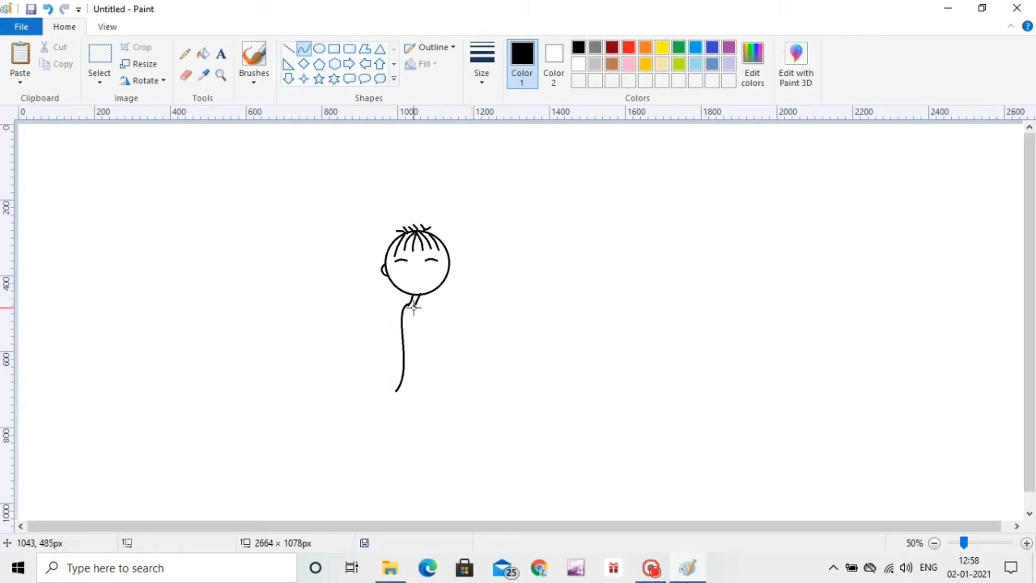
pyautogui.moveTo(415, 305); pyautogui.dragTo(448, 389)
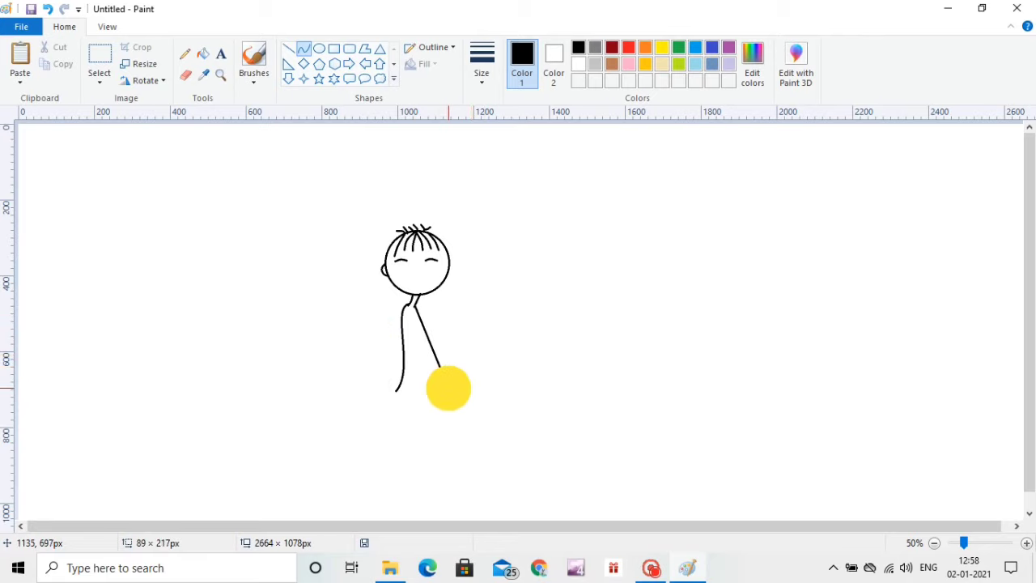
pyautogui.moveTo(437, 348); pyautogui.dragTo(433, 306)
pyautogui.hotkey('ctrl', 'z')
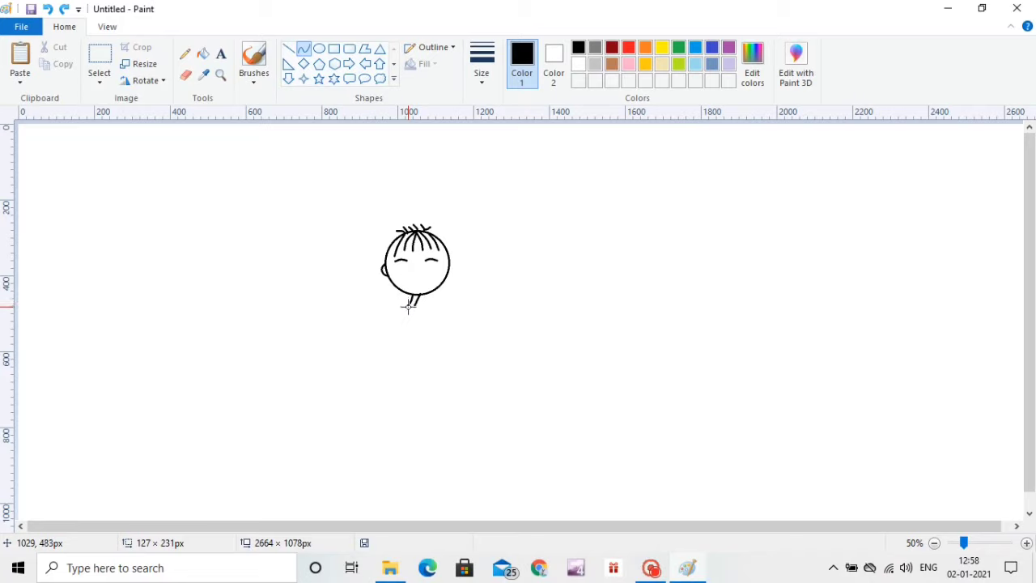
# - Draw the boy's torso with a curved side line from each side of the neck and a hem joining them
pyautogui.moveTo(408, 306); pyautogui.dragTo(379, 396)
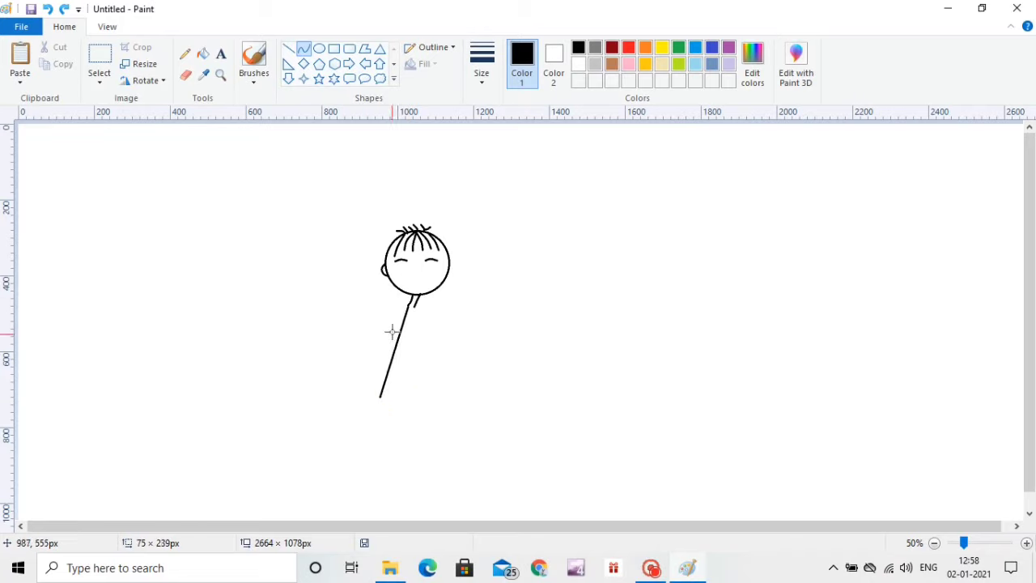
pyautogui.moveTo(392, 332); pyautogui.dragTo(374, 307)
pyautogui.moveTo(376, 364); pyautogui.dragTo(398, 382)
pyautogui.click(463, 357)
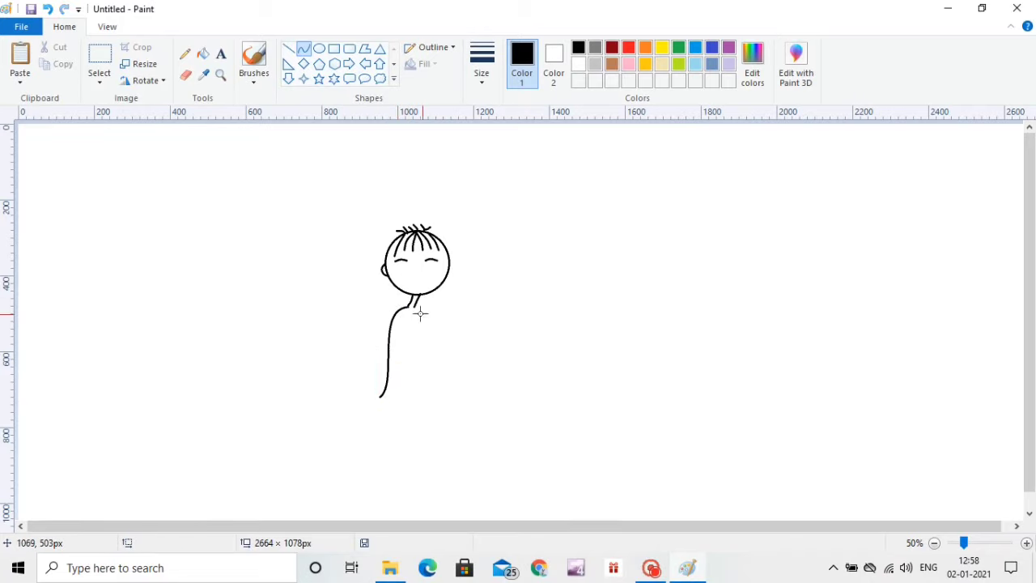
pyautogui.moveTo(414, 307); pyautogui.dragTo(492, 322)
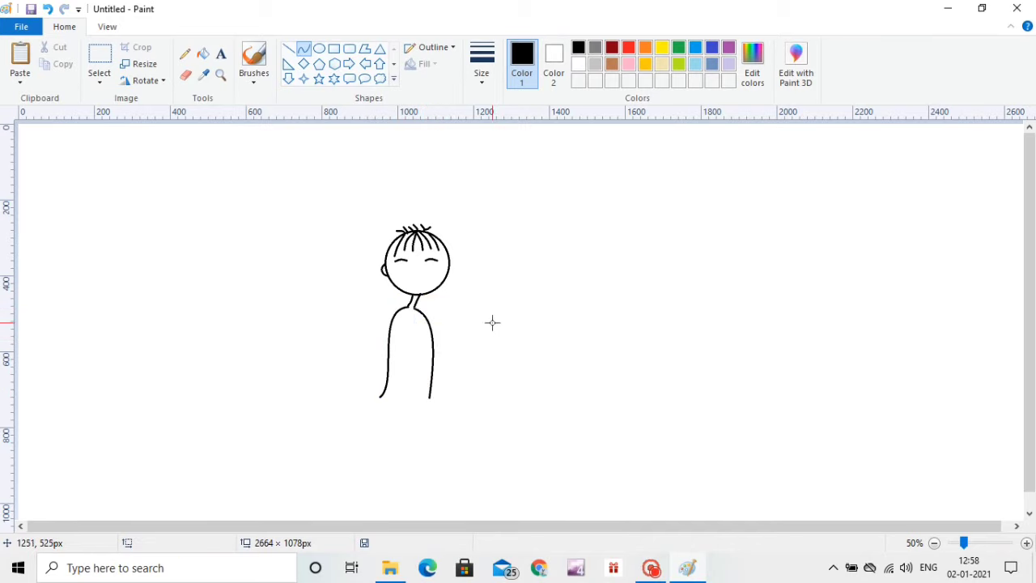
pyautogui.moveTo(374, 397); pyautogui.dragTo(423, 407)
pyautogui.click(486, 390)
# - Draw the boy's leg bent backward from the torso's hem
pyautogui.moveTo(402, 398)
pyautogui.mouseDown()
pyautogui.moveTo(384, 430)
pyautogui.moveTo(394, 421)
pyautogui.moveTo(378, 417)
pyautogui.moveTo(385, 410)
pyautogui.moveTo(349, 403)
pyautogui.moveTo(387, 425)
pyautogui.mouseUp()
pyautogui.hotkey('ctrl', 'z')
pyautogui.click(308, 397)
pyautogui.click(324, 384)
pyautogui.click(327, 399)
# - Draw the pointed foot at the end of the boy's backward-bent leg, redoing strokes that miss
pyautogui.moveTo(314, 400); pyautogui.dragTo(352, 399)
pyautogui.moveTo(337, 391); pyautogui.dragTo(353, 399)
pyautogui.moveTo(292, 376)
pyautogui.mouseDown()
pyautogui.moveTo(288, 367)
pyautogui.moveTo(351, 371)
pyautogui.mouseUp()
pyautogui.hotkey('ctrl', 'z')
pyautogui.moveTo(270, 407)
pyautogui.mouseDown()
pyautogui.moveTo(338, 394)
pyautogui.moveTo(288, 388)
pyautogui.mouseUp()
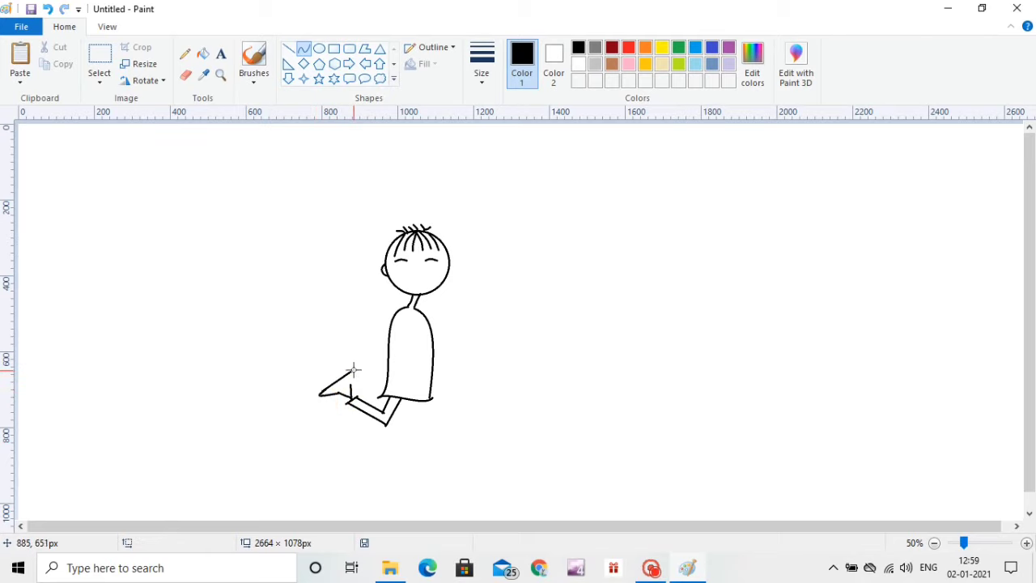
pyautogui.moveTo(347, 372)
pyautogui.mouseDown()
pyautogui.moveTo(349, 382)
pyautogui.moveTo(360, 371)
pyautogui.moveTo(349, 385)
pyautogui.moveTo(351, 377)
pyautogui.mouseUp()
pyautogui.hotkey('ctrl', 'z')
pyautogui.click(316, 342)
# - Draw the boy's straight standing leg with its foot below the torso's hem
pyautogui.moveTo(413, 400); pyautogui.dragTo(413, 454)
pyautogui.moveTo(461, 430); pyautogui.dragTo(471, 426)
pyautogui.moveTo(412, 399)
pyautogui.mouseDown()
pyautogui.moveTo(410, 447)
pyautogui.moveTo(396, 416)
pyautogui.moveTo(386, 456)
pyautogui.moveTo(422, 457)
pyautogui.mouseUp()
pyautogui.click(456, 443)
pyautogui.click(479, 443)
pyautogui.moveTo(414, 459)
pyautogui.mouseDown()
pyautogui.moveTo(374, 466)
pyautogui.moveTo(430, 463)
pyautogui.moveTo(421, 461)
pyautogui.mouseUp()
pyautogui.click(579, 419)
pyautogui.hotkey('ctrl', 'z')
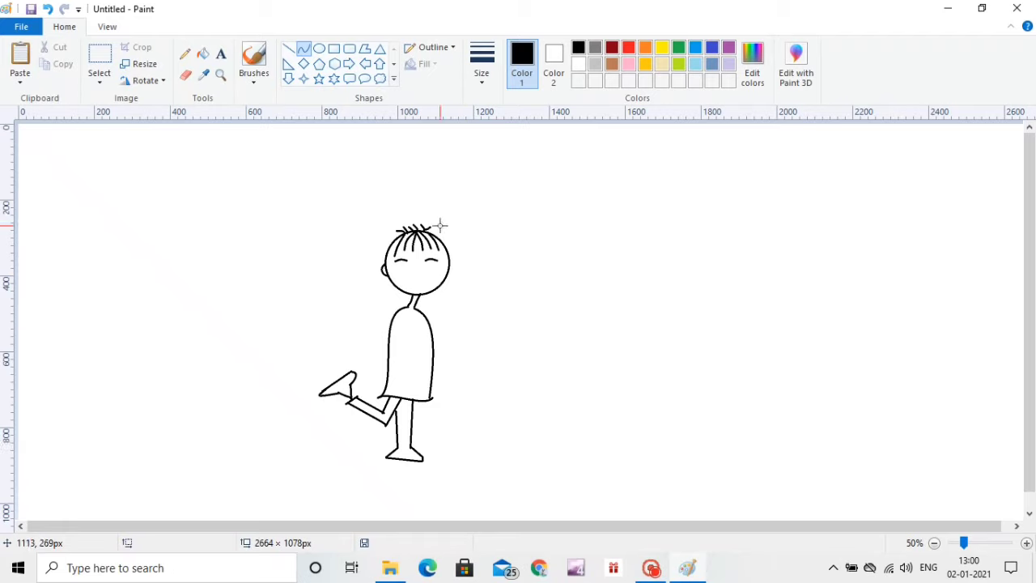
# - Draw the curved hair outline of the girl's head where it touches the boy's head
pyautogui.moveTo(449, 283)
pyautogui.mouseDown()
pyautogui.moveTo(474, 240)
pyautogui.moveTo(454, 250)
pyautogui.moveTo(463, 236)
pyautogui.mouseUp()
pyautogui.hotkey('ctrl', 'z')
pyautogui.moveTo(445, 287); pyautogui.dragTo(475, 243)
pyautogui.moveTo(450, 261); pyautogui.dragTo(439, 261)
pyautogui.moveTo(461, 254)
pyautogui.mouseDown()
pyautogui.moveTo(440, 231)
pyautogui.moveTo(443, 240)
pyautogui.mouseUp()
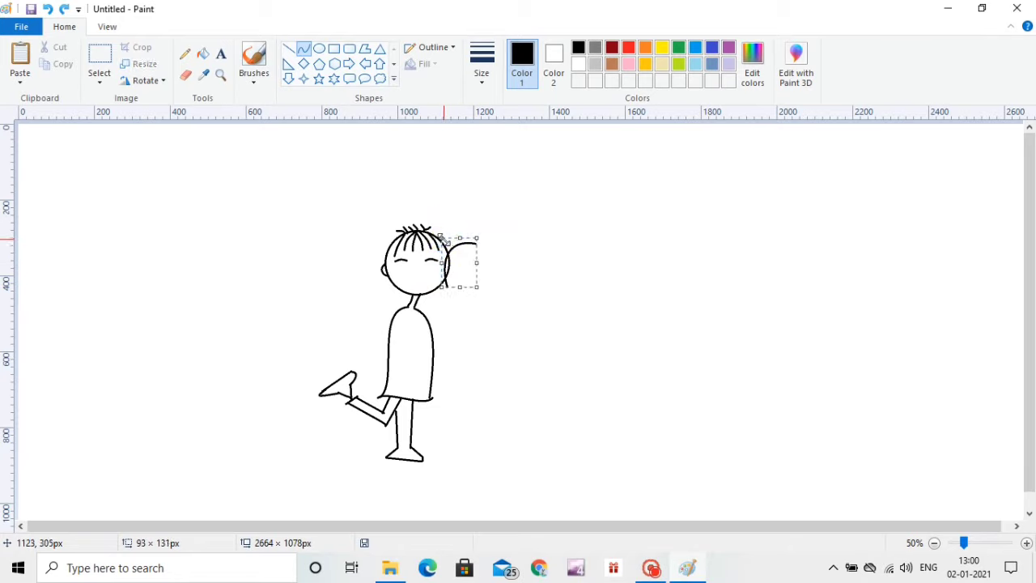
pyautogui.click(620, 268)
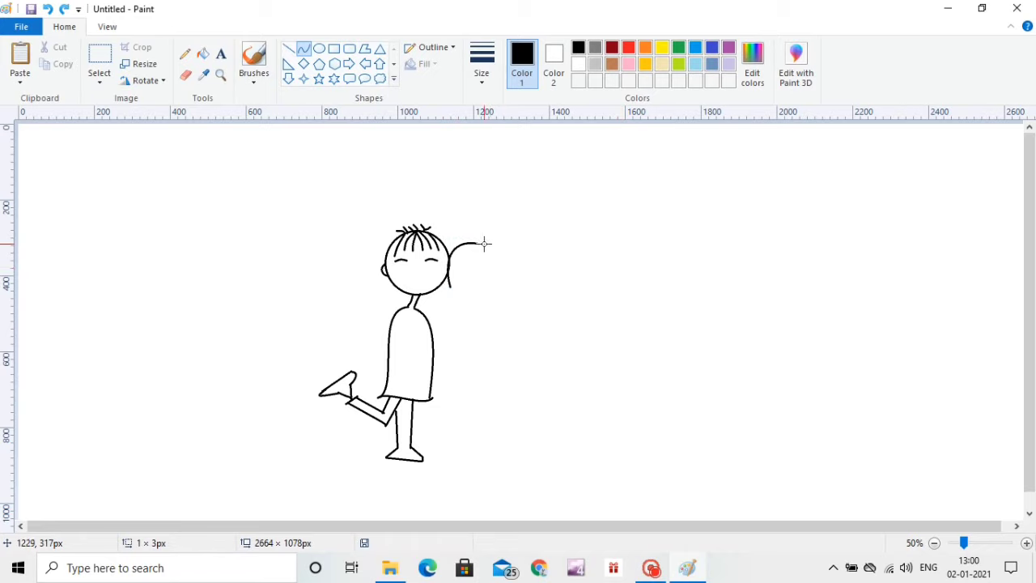
pyautogui.moveTo(483, 243); pyautogui.dragTo(500, 280)
pyautogui.moveTo(496, 252)
pyautogui.mouseDown()
pyautogui.moveTo(511, 259)
pyautogui.moveTo(494, 265)
pyautogui.moveTo(504, 288)
pyautogui.mouseUp()
pyautogui.hotkey('ctrl', 'z')
pyautogui.hotkey('ctrl', 'z')
pyautogui.moveTo(496, 265)
pyautogui.mouseDown()
pyautogui.moveTo(499, 246)
pyautogui.moveTo(507, 287)
pyautogui.mouseUp()
pyautogui.hotkey('ctrl', 'z')
pyautogui.moveTo(495, 258)
pyautogui.mouseDown()
pyautogui.moveTo(491, 246)
pyautogui.moveTo(495, 287)
pyautogui.mouseUp()
pyautogui.hotkey('ctrl', 'z')
# - Complete the rounded outline of the girl's head and add the zigzag fringe framing her face
pyautogui.moveTo(490, 253)
pyautogui.mouseDown()
pyautogui.moveTo(503, 265)
pyautogui.moveTo(454, 274)
pyautogui.moveTo(474, 263)
pyautogui.moveTo(459, 260)
pyautogui.moveTo(495, 291)
pyautogui.moveTo(492, 269)
pyautogui.moveTo(549, 254)
pyautogui.mouseUp()
pyautogui.click(585, 235)
pyautogui.click(539, 217)
pyautogui.click(533, 264)
pyautogui.moveTo(451, 280)
pyautogui.mouseDown()
pyautogui.moveTo(494, 288)
pyautogui.moveTo(466, 304)
pyautogui.moveTo(486, 295)
pyautogui.moveTo(491, 316)
pyautogui.mouseUp()
pyautogui.hotkey('ctrl', 'z')
# - Draw the girl's dress below the neck, with one nearly straight side, one flared side and a curved hem
pyautogui.moveTo(486, 311)
pyautogui.mouseDown()
pyautogui.moveTo(473, 299)
pyautogui.moveTo(471, 319)
pyautogui.moveTo(496, 316)
pyautogui.moveTo(472, 317)
pyautogui.moveTo(476, 392)
pyautogui.moveTo(481, 370)
pyautogui.mouseUp()
pyautogui.click(477, 312)
pyautogui.click(477, 312)
pyautogui.click(536, 300)
pyautogui.moveTo(496, 317); pyautogui.dragTo(539, 385)
pyautogui.moveTo(474, 392)
pyautogui.mouseDown()
pyautogui.moveTo(550, 375)
pyautogui.moveTo(522, 397)
pyautogui.moveTo(481, 400)
pyautogui.moveTo(550, 395)
pyautogui.moveTo(520, 402)
pyautogui.moveTo(529, 420)
pyautogui.moveTo(528, 409)
pyautogui.moveTo(574, 407)
pyautogui.moveTo(529, 416)
pyautogui.moveTo(560, 378)
pyautogui.moveTo(579, 395)
pyautogui.moveTo(551, 393)
pyautogui.moveTo(583, 398)
pyautogui.moveTo(558, 407)
pyautogui.moveTo(568, 387)
pyautogui.mouseUp()
# - Draw the foot of the girl's kicked-back leg and her standing leg with its foot below the dress
pyautogui.doubleClick(571, 386)
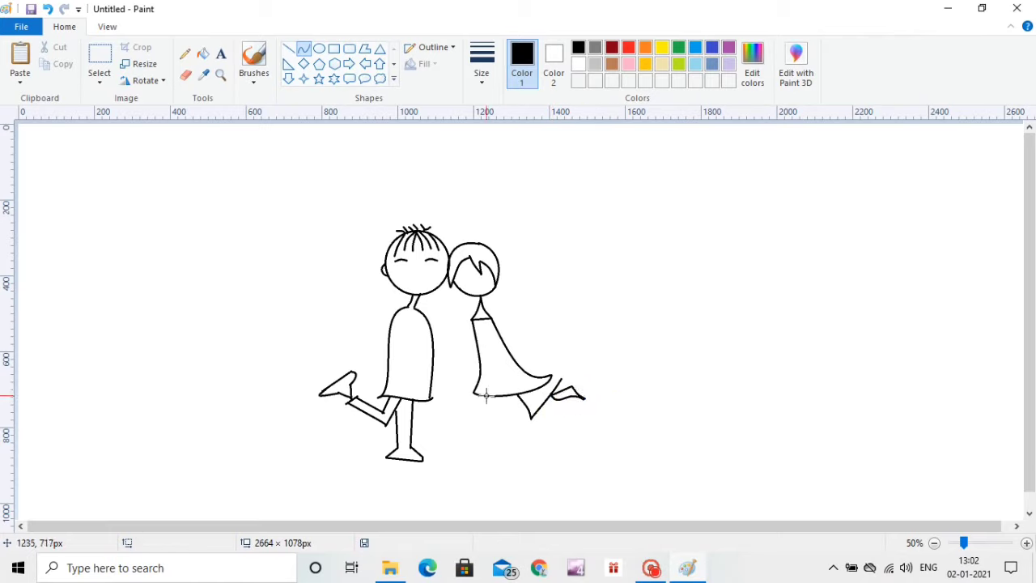
pyautogui.moveTo(486, 395)
pyautogui.mouseDown()
pyautogui.moveTo(484, 436)
pyautogui.moveTo(509, 397)
pyautogui.mouseUp()
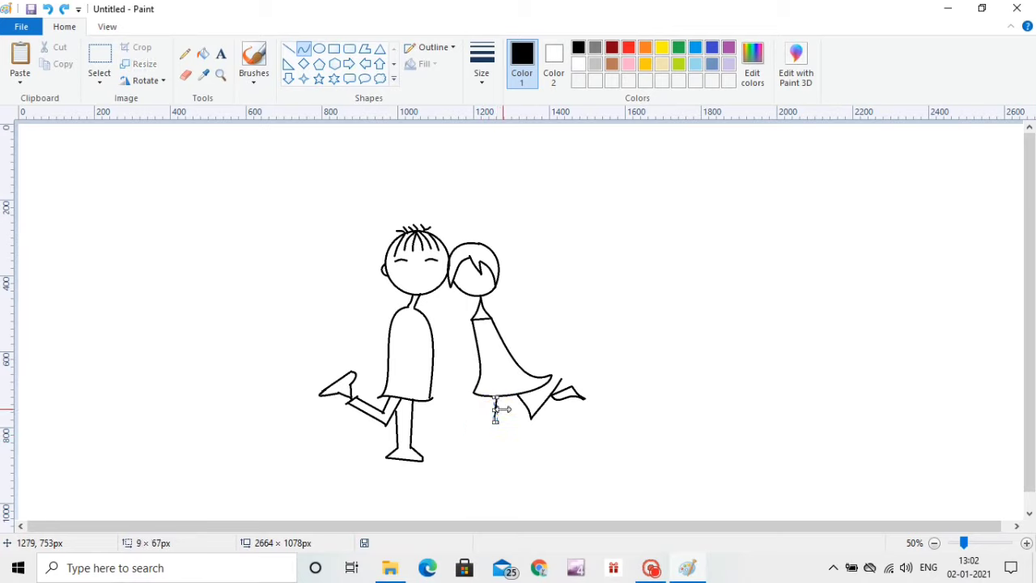
pyautogui.click(509, 400)
pyautogui.click(570, 369)
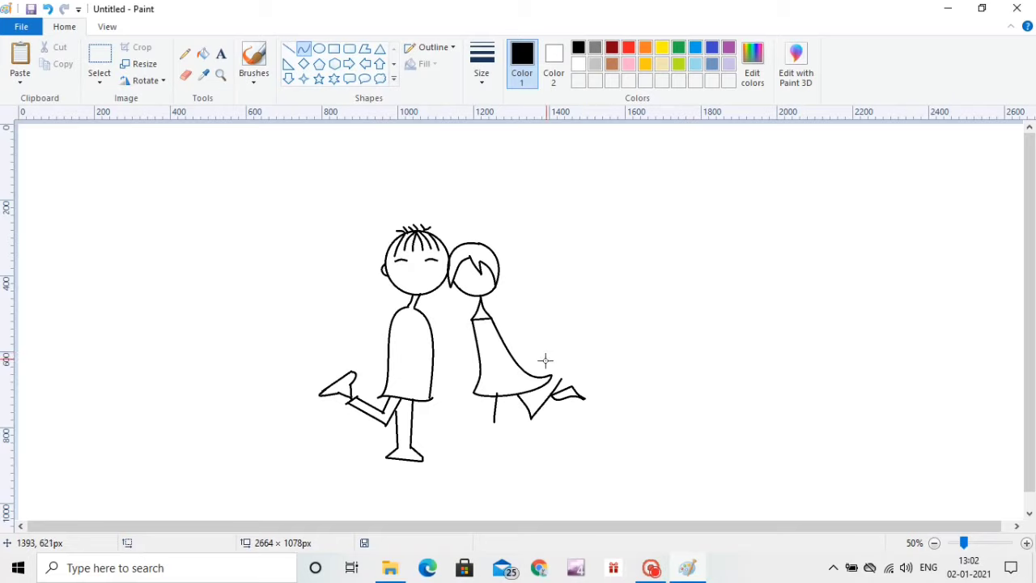
pyautogui.moveTo(491, 436)
pyautogui.mouseDown()
pyautogui.moveTo(481, 443)
pyautogui.moveTo(485, 423)
pyautogui.moveTo(491, 439)
pyautogui.mouseUp()
pyautogui.hotkey('ctrl', 'z')
pyautogui.click(485, 443)
pyautogui.click(534, 439)
# - Draw the couple's arms meeting between them, with a small oval split by a centre line as joined hands
pyautogui.moveTo(419, 330); pyautogui.dragTo(458, 375)
pyautogui.click(319, 48)
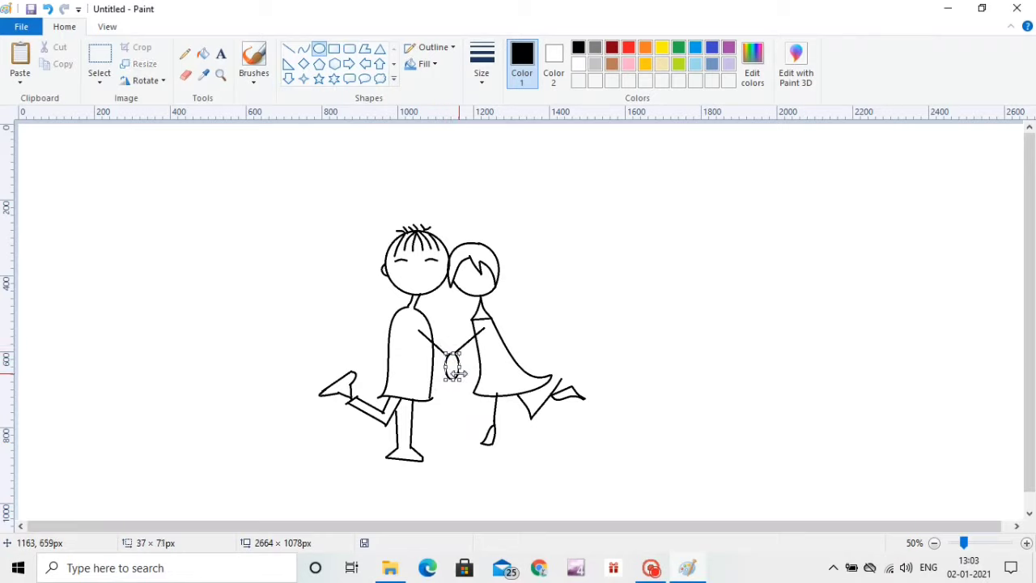
pyautogui.click(424, 318)
pyautogui.click(303, 49)
pyautogui.moveTo(453, 354); pyautogui.dragTo(451, 377)
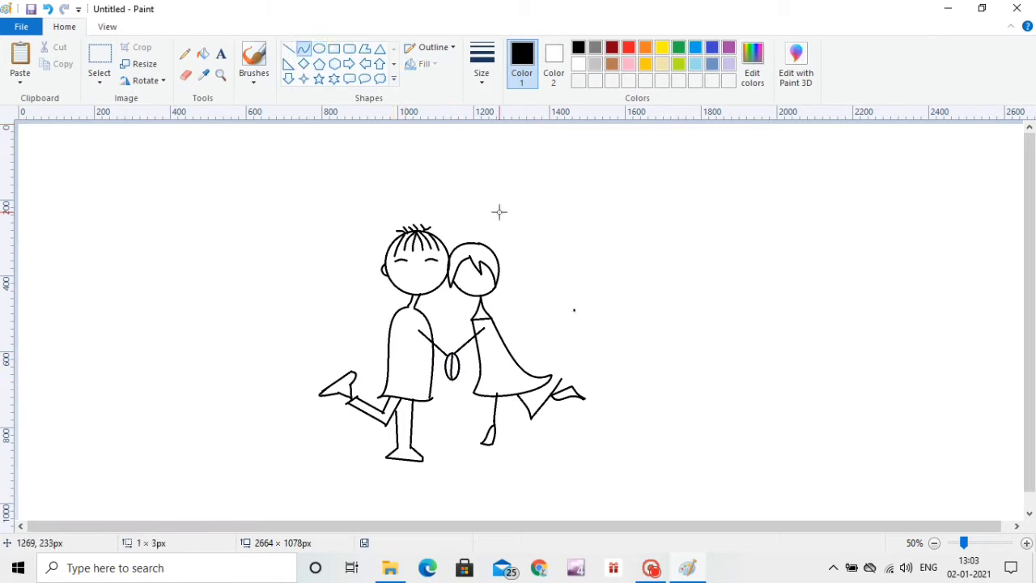
# - Draw the girl's two eyes below the fringe and fill them black
pyautogui.moveTo(456, 270)
pyautogui.mouseDown()
pyautogui.moveTo(493, 279)
pyautogui.moveTo(486, 284)
pyautogui.mouseUp()
pyautogui.click(459, 278)
pyautogui.click(459, 278)
pyautogui.click(528, 270)
pyautogui.doubleClick(486, 278)
pyautogui.click(538, 259)
pyautogui.click(488, 280)
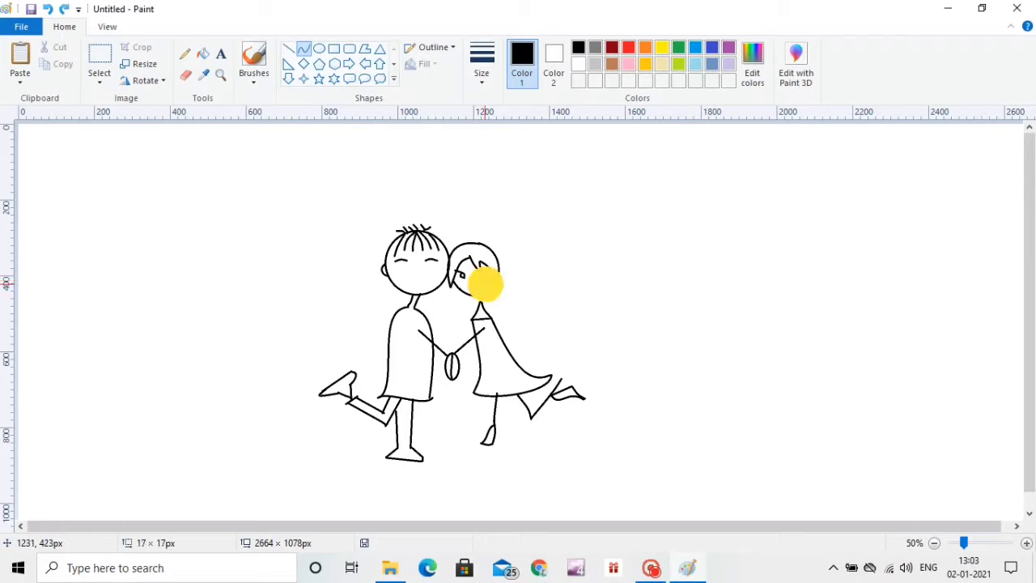
pyautogui.click(203, 54)
pyautogui.click(462, 276)
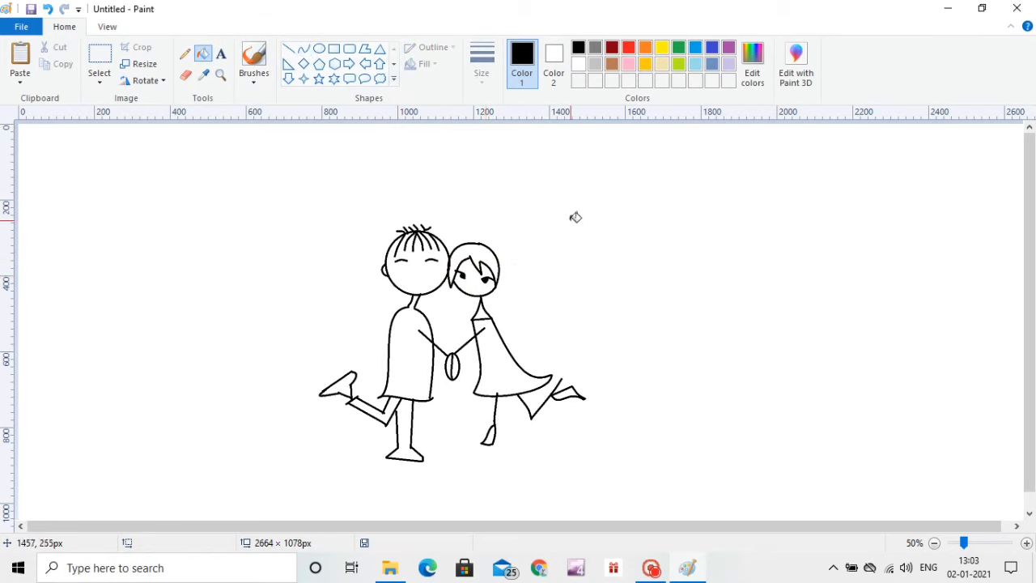
# - Draw a small hair bow with curves on top of the girl's head, undoing misplaced strokes
pyautogui.click(303, 48)
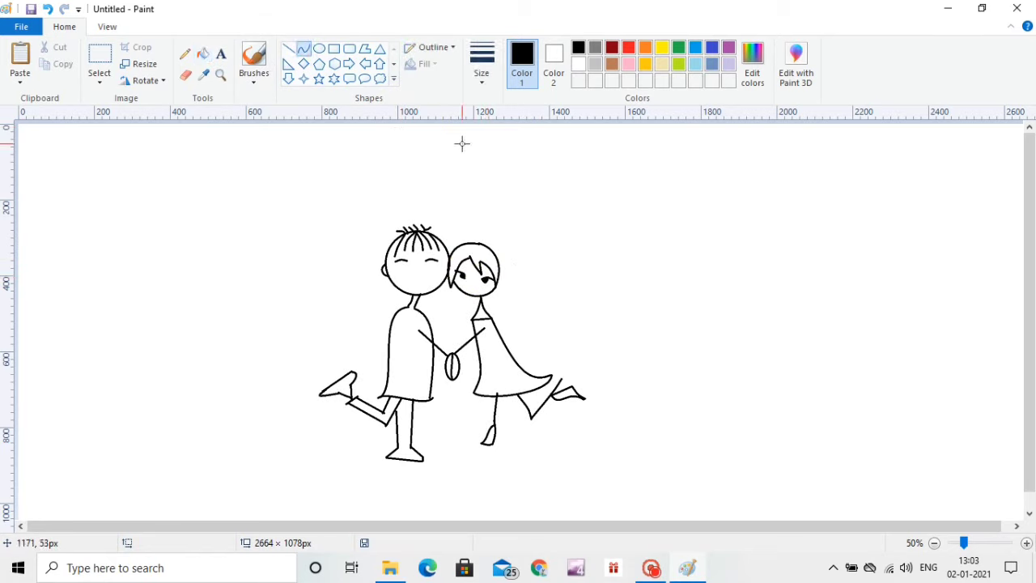
pyautogui.moveTo(474, 235); pyautogui.dragTo(486, 245)
pyautogui.doubleClick(477, 241)
pyautogui.hotkey('ctrl', 'z')
pyautogui.hotkey('ctrl', 'z')
pyautogui.moveTo(481, 237); pyautogui.dragTo(494, 251)
pyautogui.click(519, 226)
pyautogui.hotkey('ctrl', 'z')
# - Draw the girl's ponytail sweeping outward from the bow to a curled tip
pyautogui.moveTo(491, 223)
pyautogui.mouseDown()
pyautogui.moveTo(492, 238)
pyautogui.moveTo(512, 230)
pyautogui.moveTo(545, 254)
pyautogui.mouseUp()
pyautogui.click(512, 231)
pyautogui.moveTo(515, 248); pyautogui.dragTo(519, 226)
pyautogui.click(582, 221)
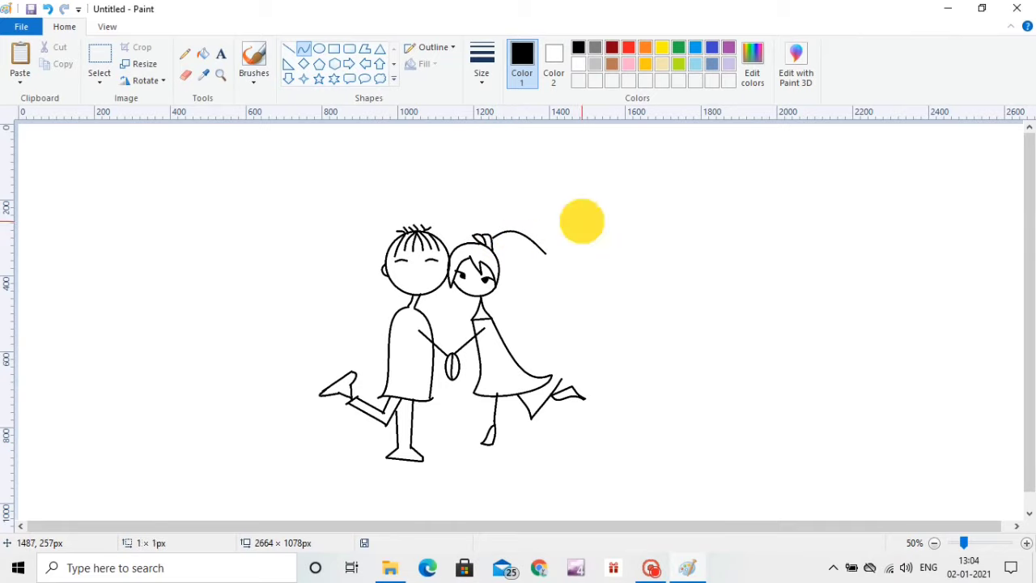
pyautogui.moveTo(582, 220)
pyautogui.mouseDown()
pyautogui.moveTo(548, 266)
pyautogui.moveTo(552, 251)
pyautogui.moveTo(544, 252)
pyautogui.moveTo(558, 252)
pyautogui.moveTo(548, 259)
pyautogui.moveTo(490, 250)
pyautogui.moveTo(545, 256)
pyautogui.moveTo(517, 259)
pyautogui.moveTo(513, 241)
pyautogui.moveTo(527, 250)
pyautogui.moveTo(561, 227)
pyautogui.moveTo(555, 261)
pyautogui.mouseUp()
pyautogui.click(603, 242)
pyautogui.click(603, 240)
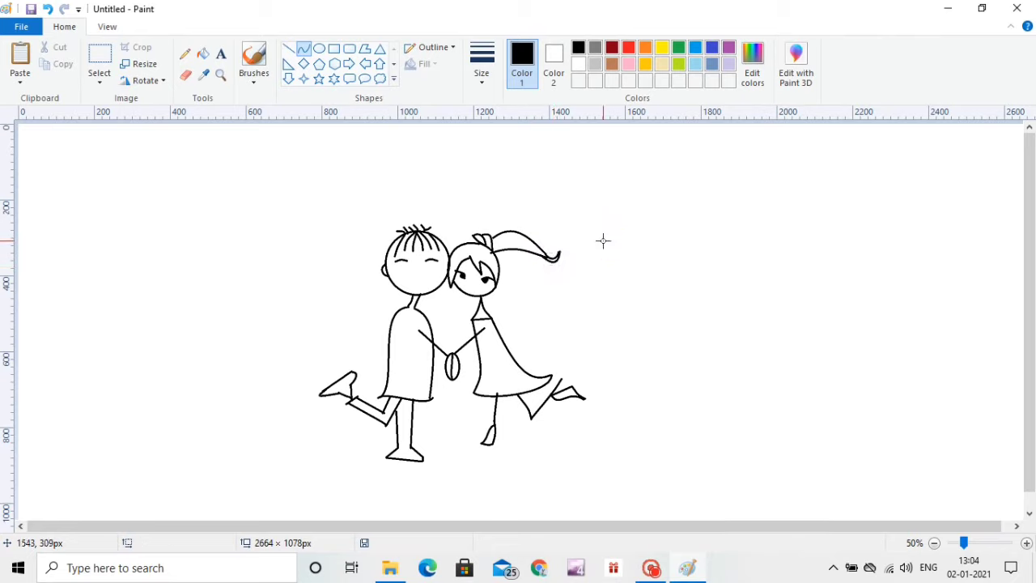
# - Try drawing a small heart outline of about 35 × 35 px above the couple's heads
pyautogui.moveTo(463, 202); pyautogui.dragTo(453, 182)
pyautogui.moveTo(515, 175); pyautogui.dragTo(459, 200)
pyautogui.click(465, 187)
pyautogui.click(480, 185)
pyautogui.click(465, 187)
pyautogui.click(503, 184)
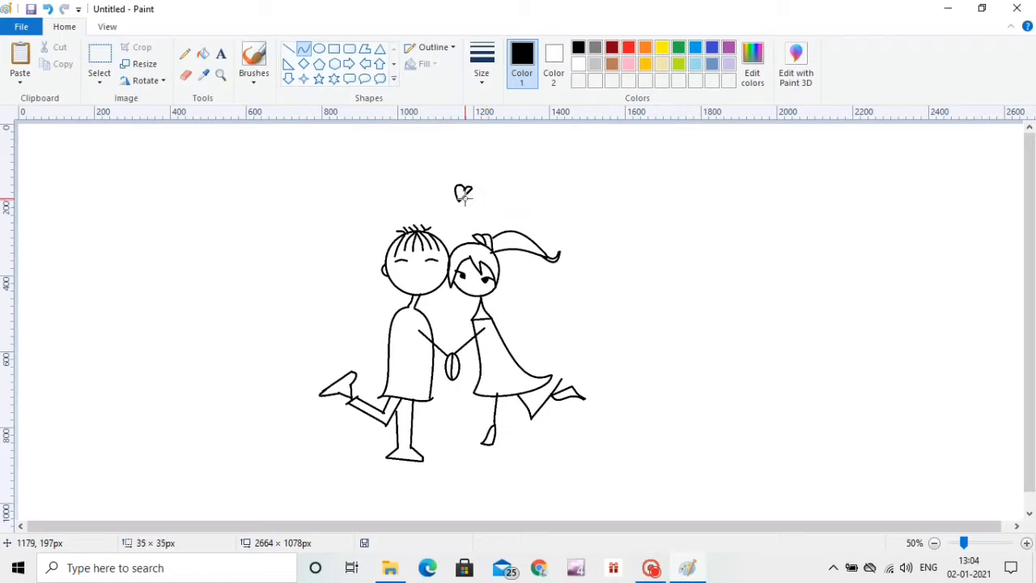
pyautogui.click(468, 198)
pyautogui.click(467, 200)
# - Fill the small heart above the couple with red
pyautogui.click(204, 53)
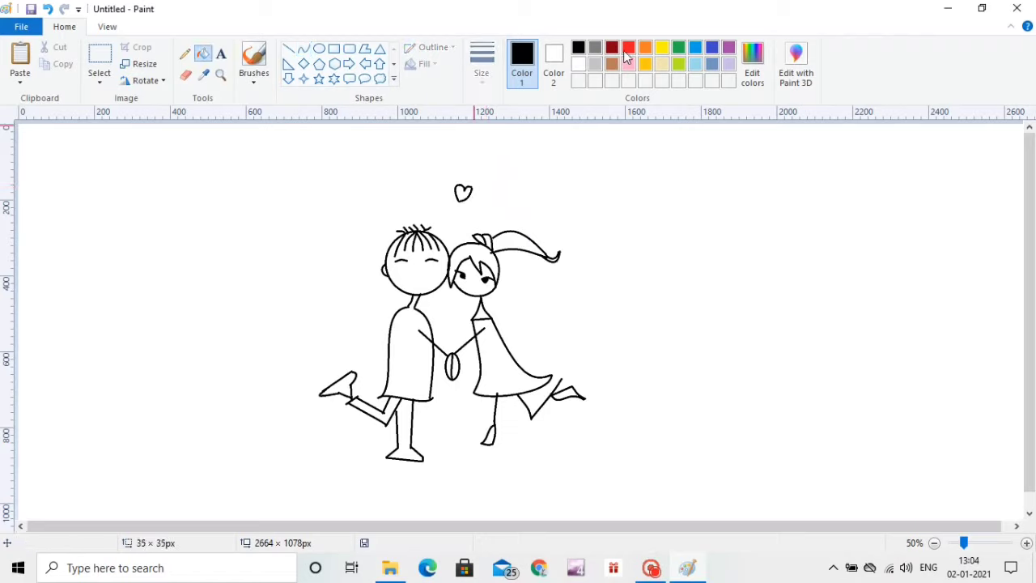
pyautogui.click(628, 47)
pyautogui.click(463, 193)
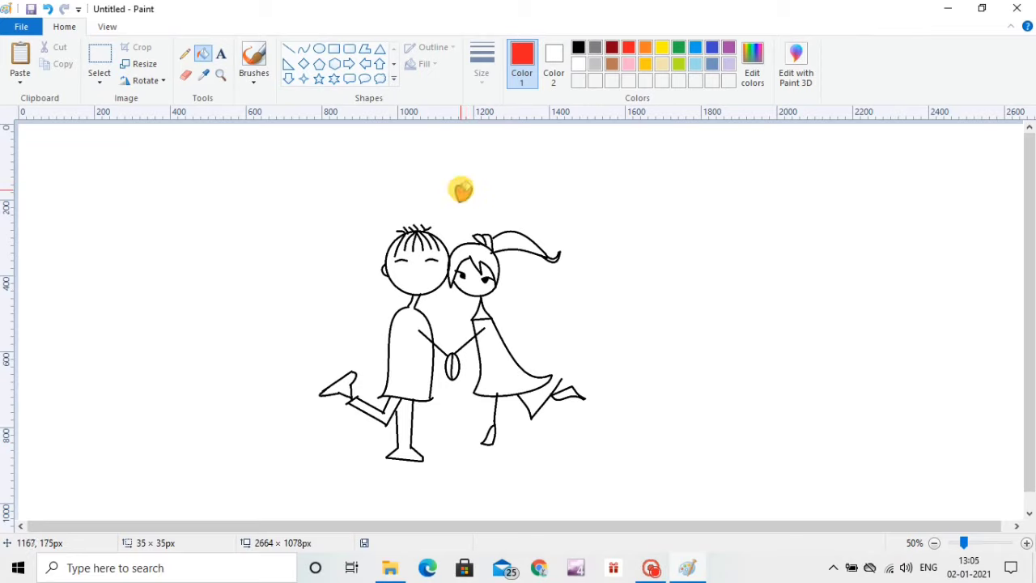
# - Try drawing a larger heart with a black outline above the couple in place of the small one
pyautogui.click(303, 48)
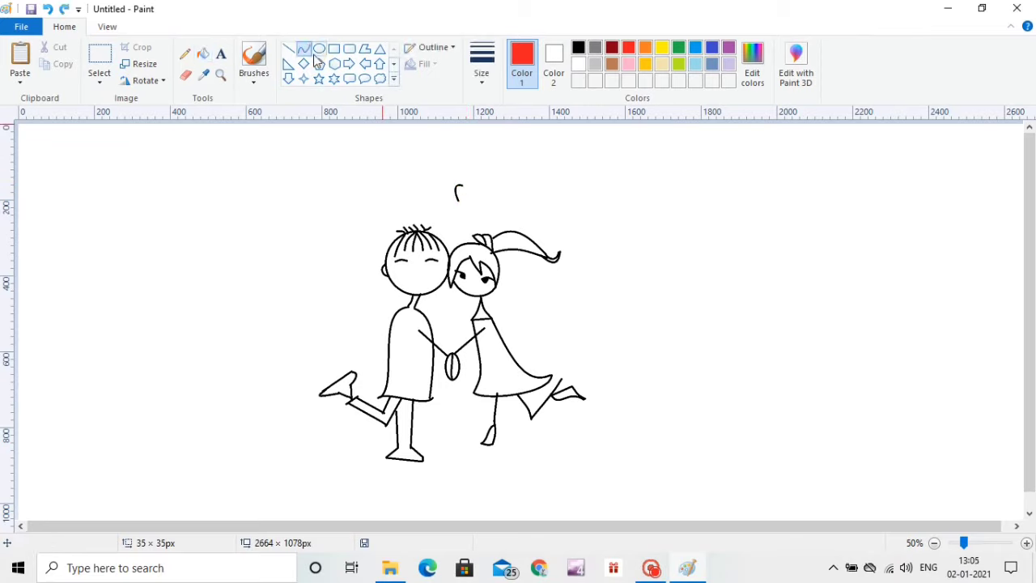
pyautogui.moveTo(456, 183)
pyautogui.mouseDown()
pyautogui.moveTo(459, 207)
pyautogui.moveTo(442, 196)
pyautogui.moveTo(457, 181)
pyautogui.moveTo(465, 195)
pyautogui.moveTo(479, 189)
pyautogui.moveTo(476, 210)
pyautogui.moveTo(478, 189)
pyautogui.moveTo(465, 218)
pyautogui.moveTo(477, 202)
pyautogui.moveTo(477, 212)
pyautogui.mouseUp()
pyautogui.click(445, 183)
pyautogui.click(578, 46)
pyautogui.click(444, 179)
pyautogui.click(442, 206)
pyautogui.click(535, 188)
pyautogui.click(523, 174)
pyautogui.click(510, 171)
pyautogui.click(483, 210)
pyautogui.hotkey('ctrl', 'z')
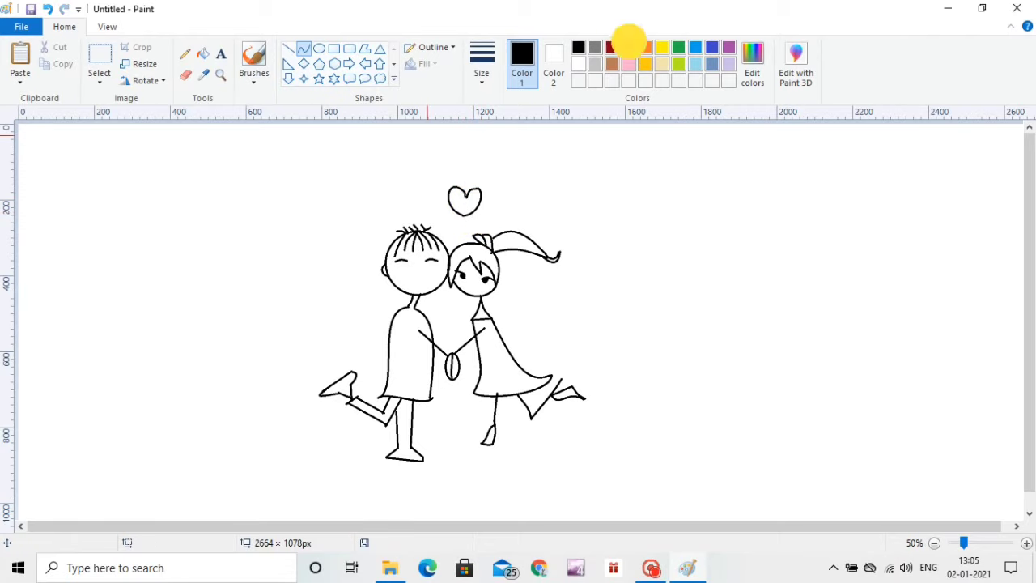
# - Fill the larger black-outlined heart with red
pyautogui.click(628, 46)
pyautogui.click(203, 53)
pyautogui.click(463, 197)
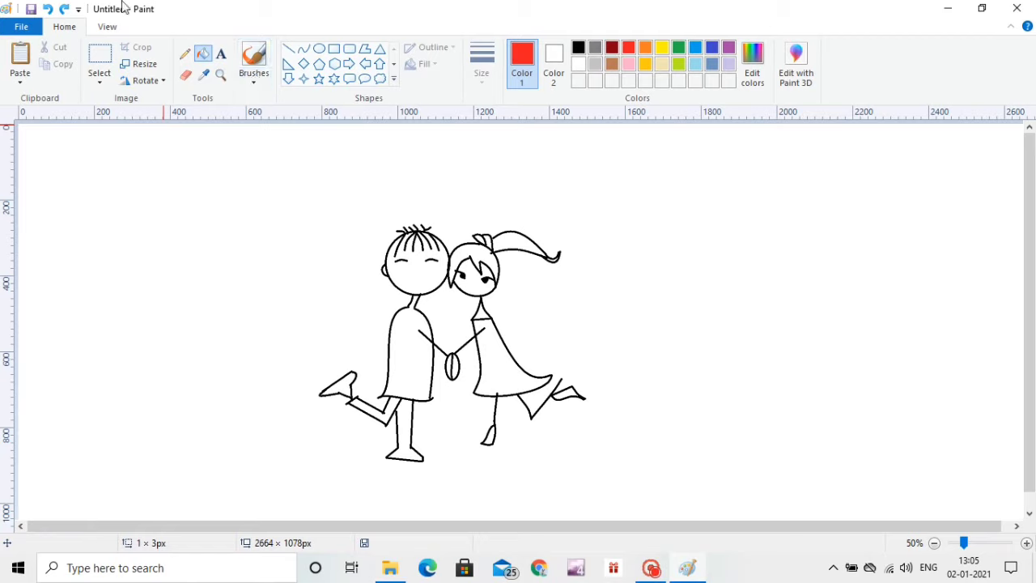
# - Draw a black-outlined heart about 60 px wide with curves, just above the gap between the couple's heads
pyautogui.click(303, 49)
pyautogui.moveTo(456, 197)
pyautogui.mouseDown()
pyautogui.moveTo(458, 219)
pyautogui.moveTo(453, 208)
pyautogui.mouseUp()
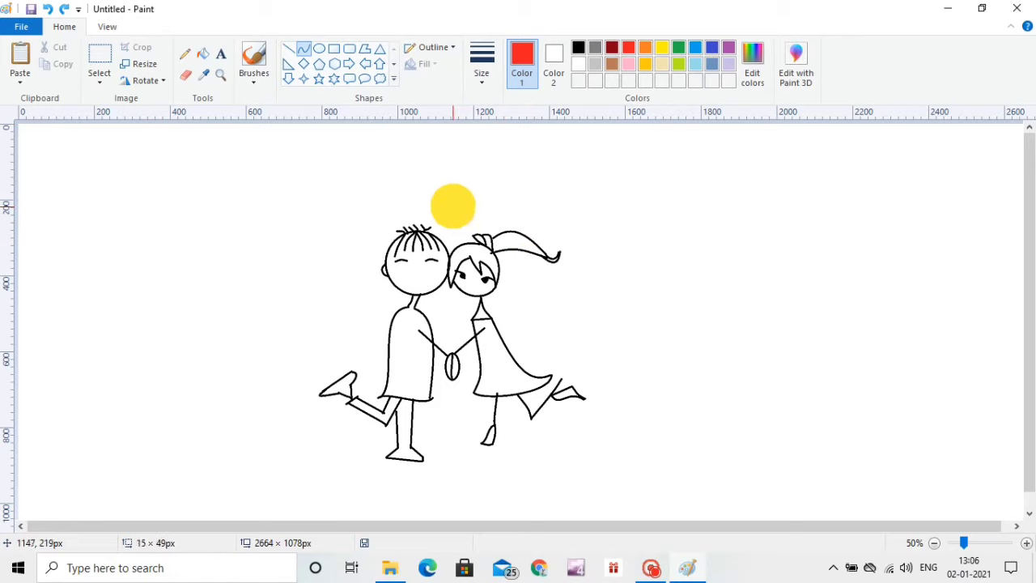
pyautogui.click(578, 47)
pyautogui.moveTo(456, 202)
pyautogui.mouseDown()
pyautogui.moveTo(471, 202)
pyautogui.moveTo(462, 220)
pyautogui.mouseUp()
pyautogui.click(460, 204)
pyautogui.click(498, 202)
pyautogui.hotkey('ctrl', 'z')
pyautogui.click(465, 202)
pyautogui.click(505, 202)
pyautogui.click(471, 210)
pyautogui.click(511, 205)
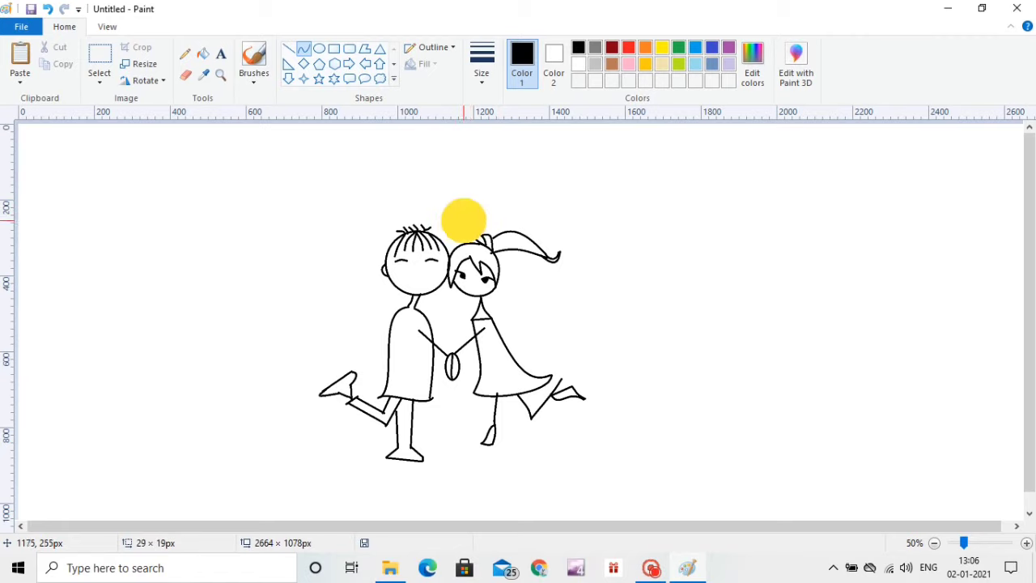
# - Draw a second, slightly smaller black-outlined heart with curves, above and to the left of the first heart
pyautogui.moveTo(426, 181)
pyautogui.mouseDown()
pyautogui.moveTo(426, 190)
pyautogui.moveTo(437, 179)
pyautogui.moveTo(438, 196)
pyautogui.mouseUp()
pyautogui.click(435, 180)
pyautogui.hotkey('ctrl', 'z')
pyautogui.click(467, 171)
pyautogui.hotkey('ctrl', 'z')
pyautogui.click(457, 173)
pyautogui.click(440, 198)
pyautogui.click(447, 187)
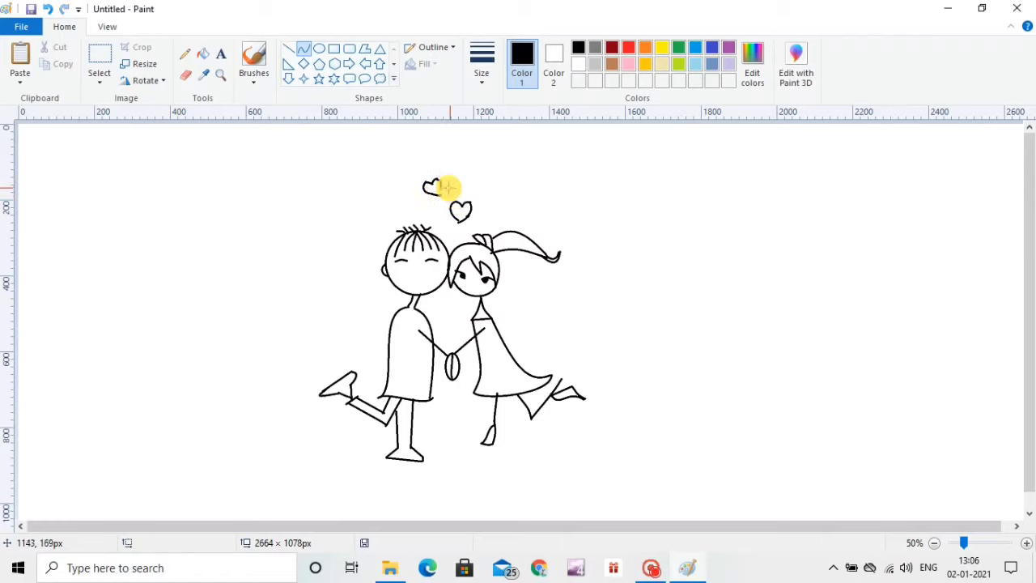
pyautogui.click(488, 163)
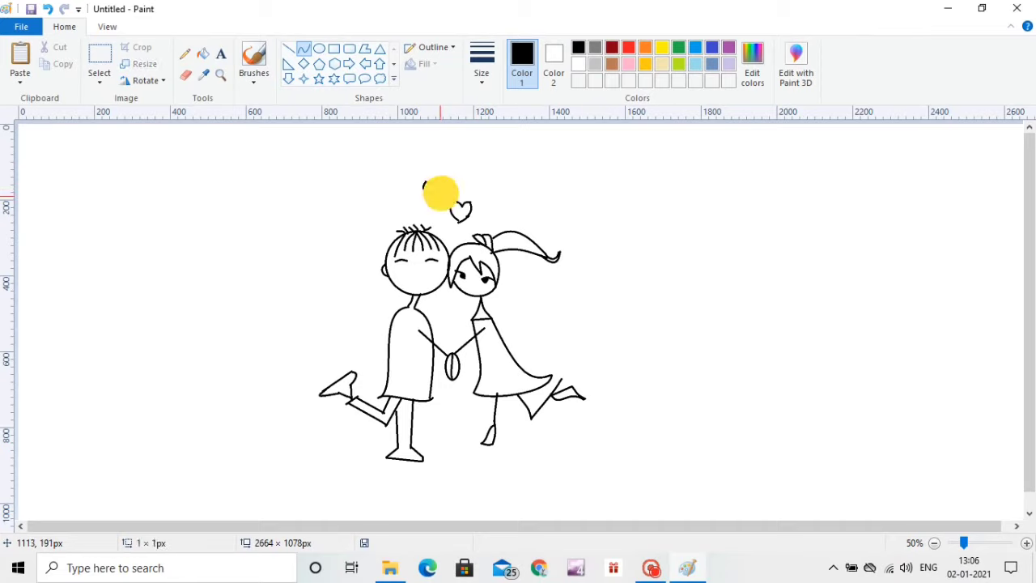
pyautogui.click(461, 178)
pyautogui.moveTo(441, 188); pyautogui.dragTo(443, 196)
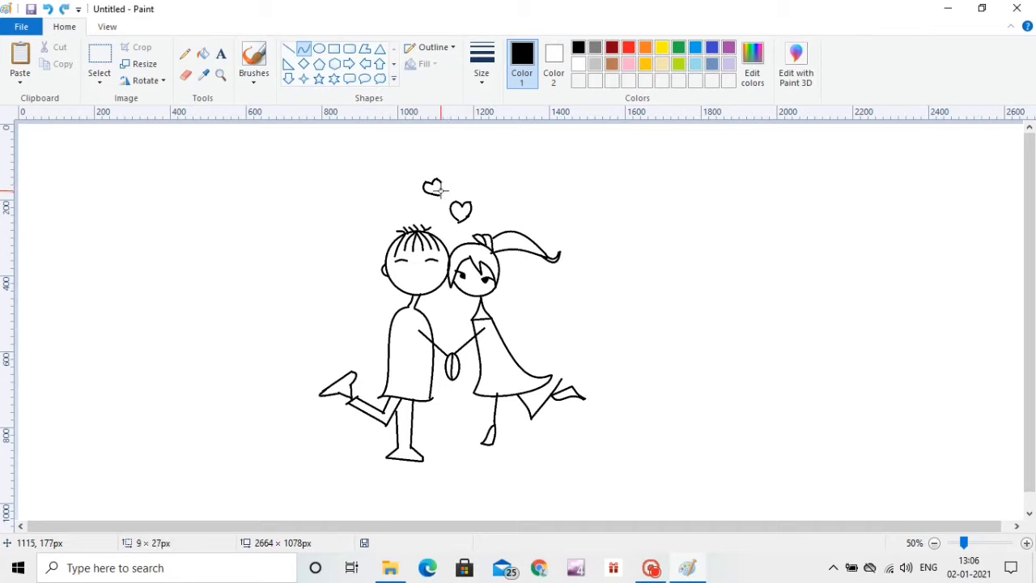
# - Fill both hearts above the couple with red
pyautogui.click(202, 53)
pyautogui.click(644, 47)
pyautogui.click(628, 47)
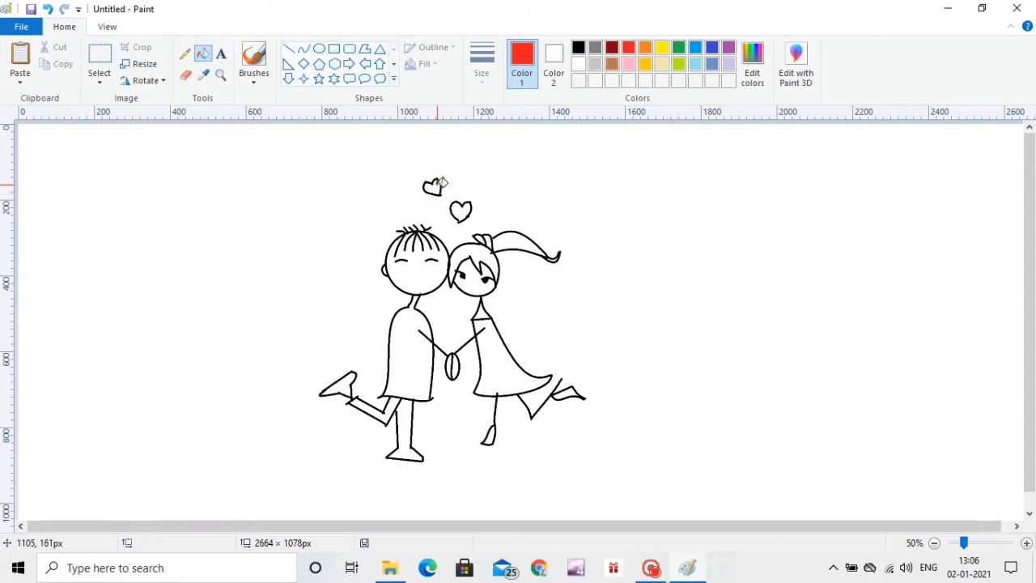
pyautogui.click(432, 188)
pyautogui.click(650, 568)
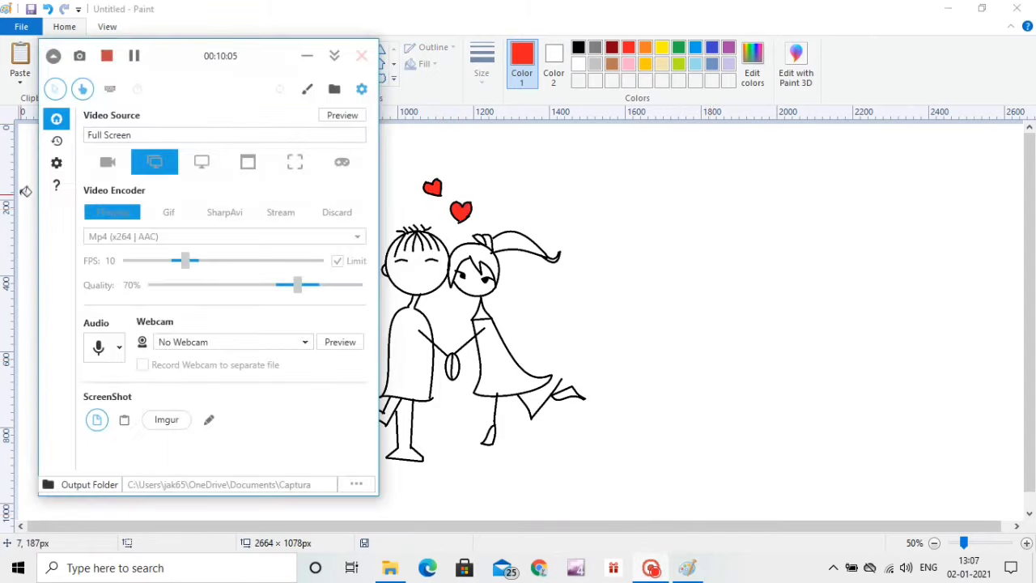